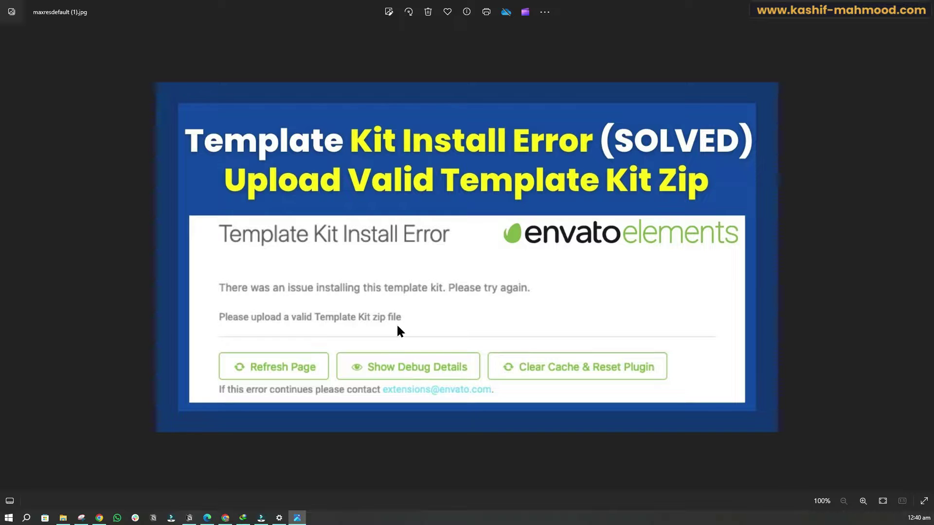
# Step: Flip between the two install error screenshots, including the invalid zip file error
pyautogui.press('Left')
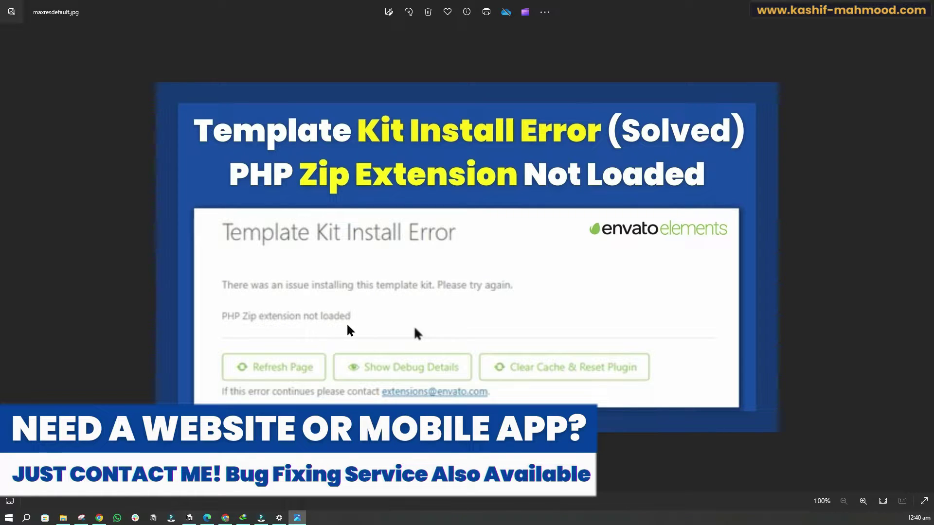
pyautogui.press('Right')
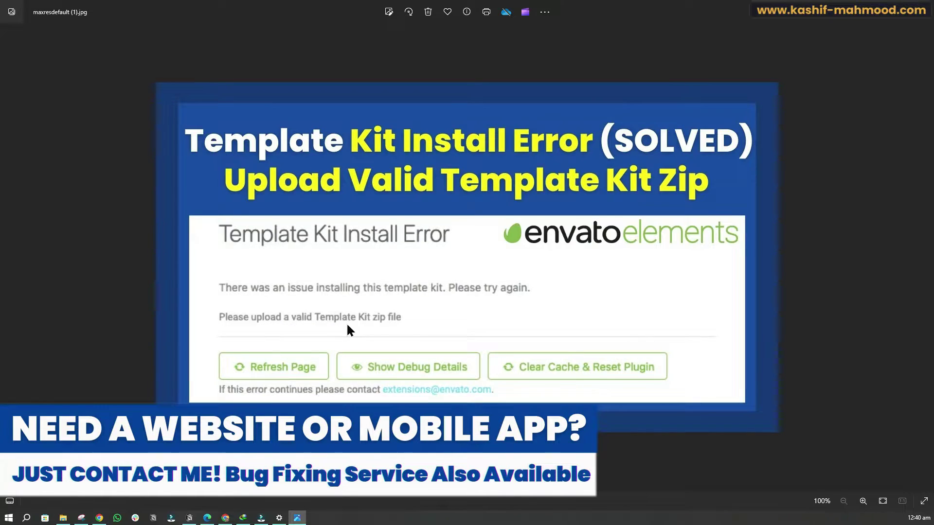
pyautogui.press('Left')
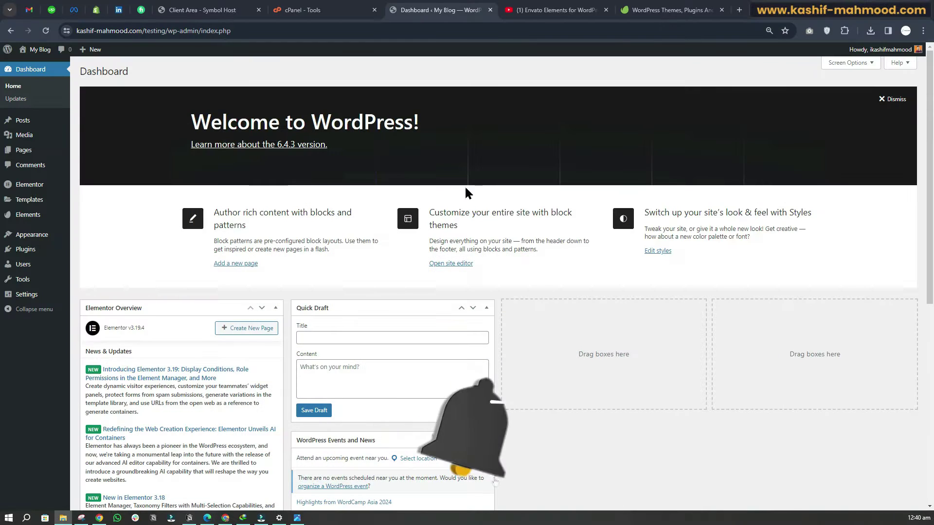
# Step: Open Elementor's System Info and highlight the ZIP Installed row showing Yes
pyautogui.moveTo(29, 184)
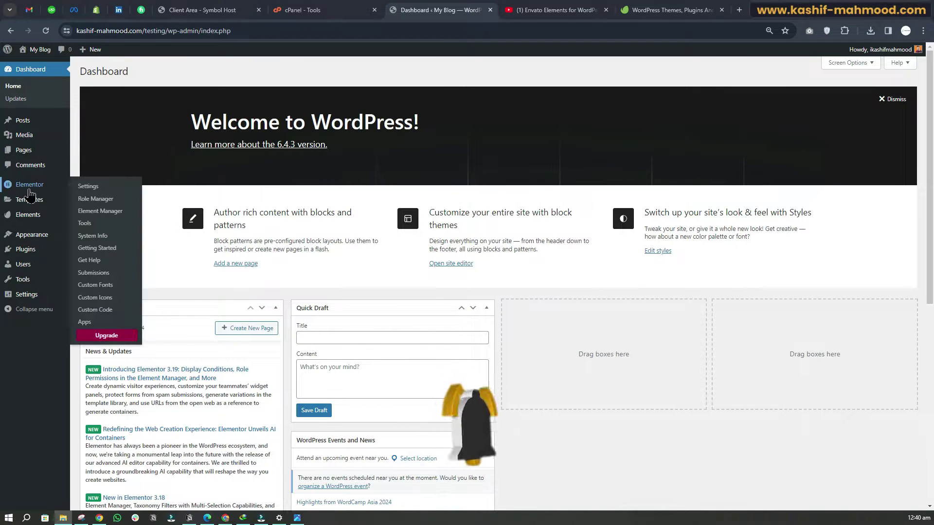
pyautogui.click(93, 236)
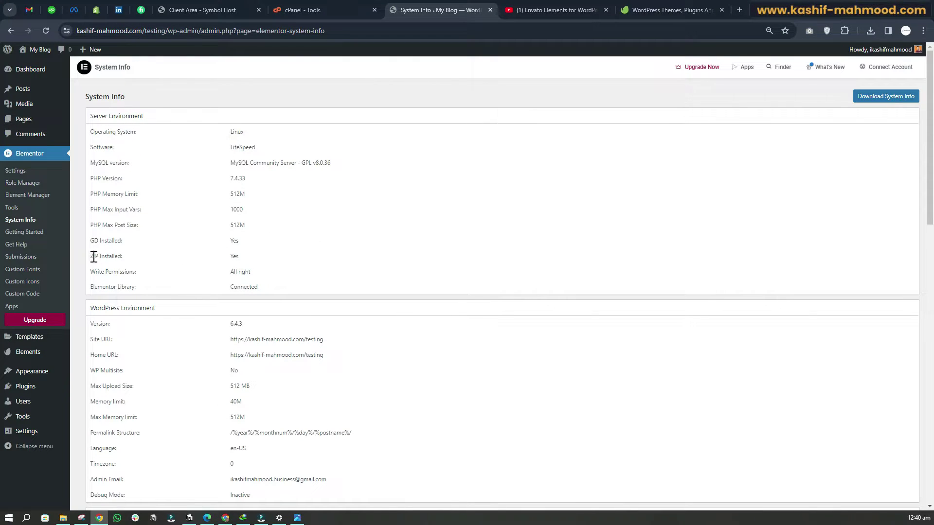
pyautogui.tripleClick(94, 257)
pyautogui.doubleClick(234, 257)
# Step: Glance at the error screenshot in Photos, then move to the cPanel Tools page
pyautogui.click(297, 518)
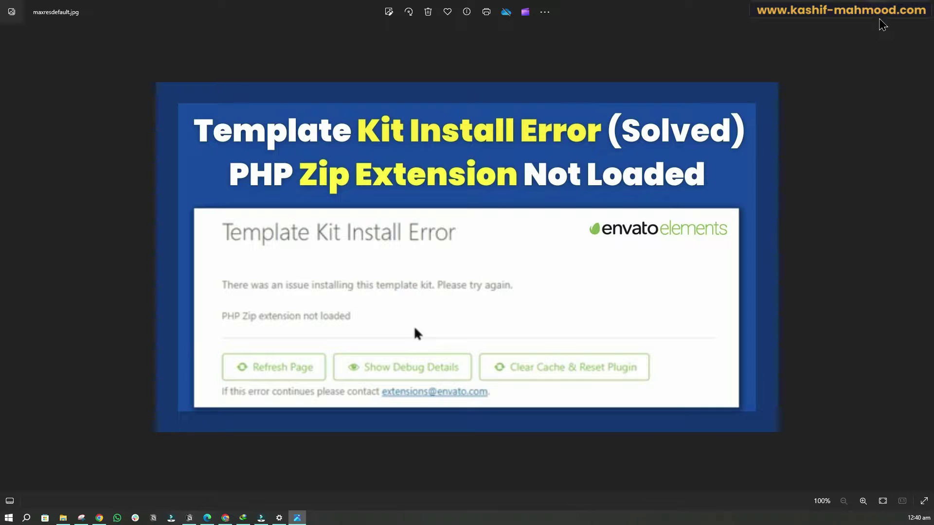
pyautogui.click(879, 16)
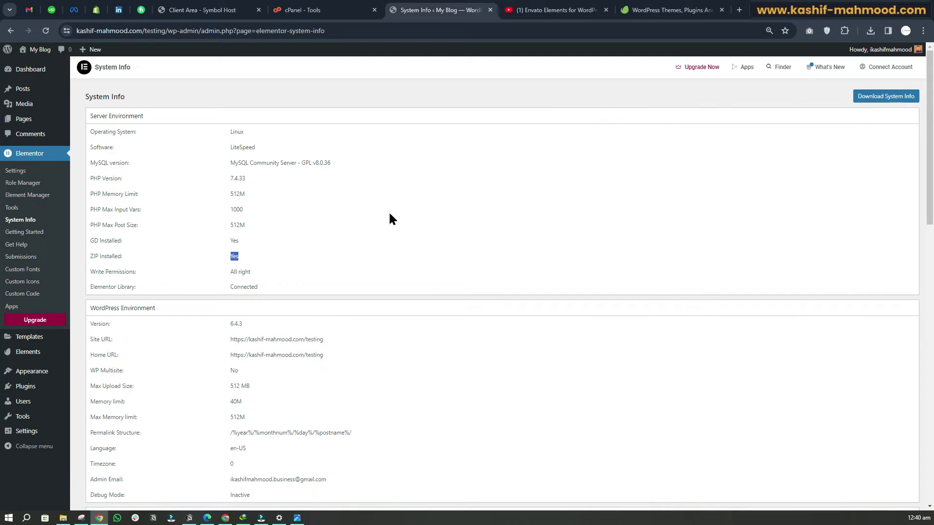
pyautogui.click(319, 11)
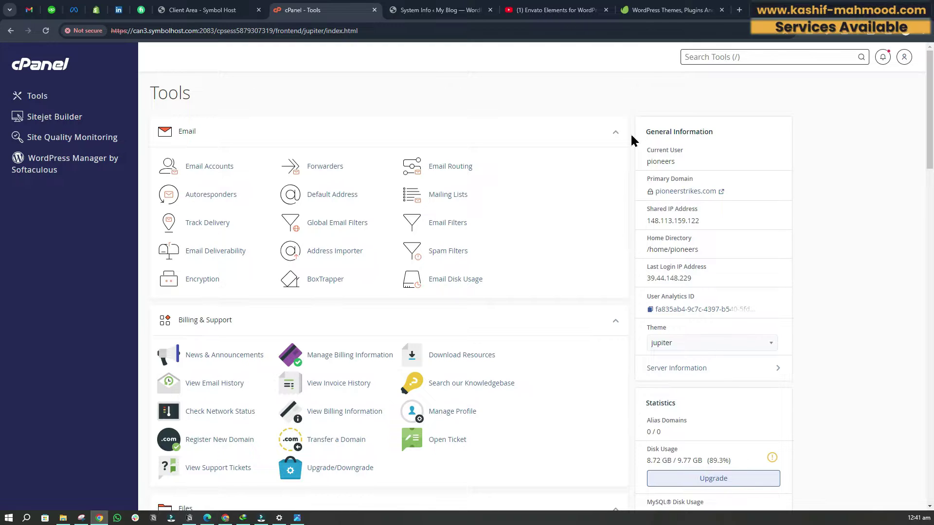
# Step: Find Select PHP Version via 'php verse', confirm zip is ticked under Extensions, then return to System Info
pyautogui.click(695, 58)
pyautogui.write('php')
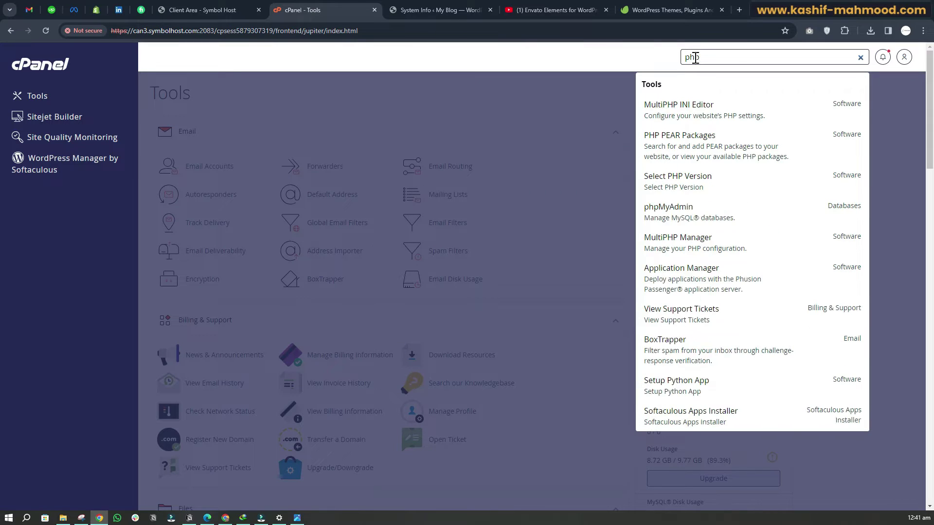
pyautogui.write(' verse')
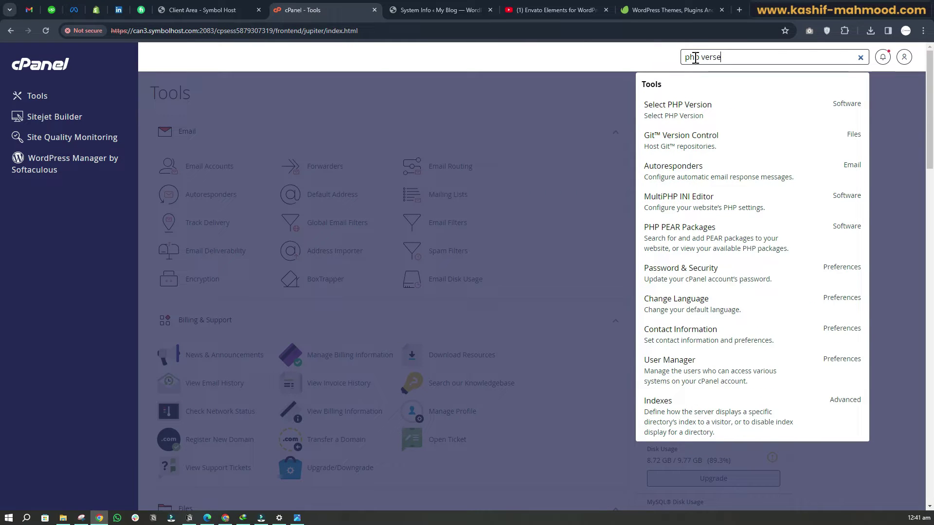
pyautogui.click(687, 113)
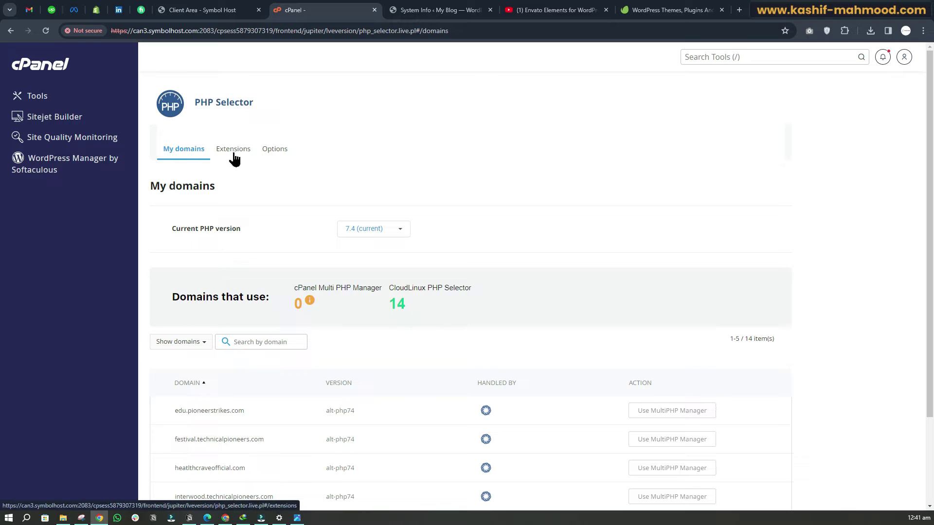
pyautogui.click(234, 154)
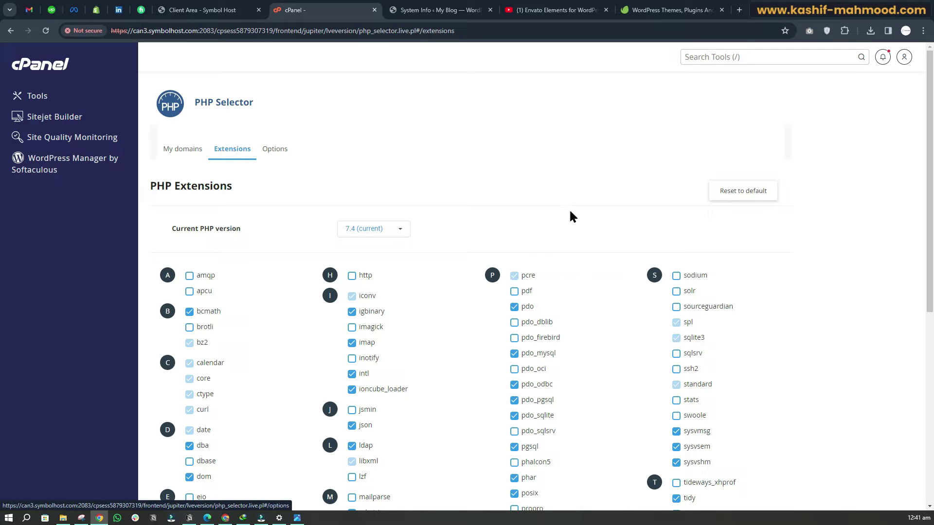
pyautogui.scroll(-7, 334, 202)
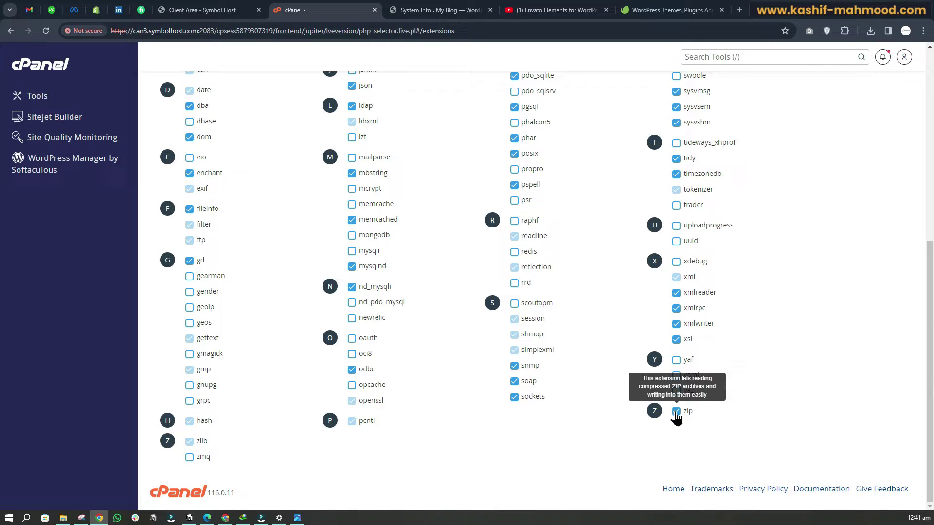
pyautogui.click(443, 16)
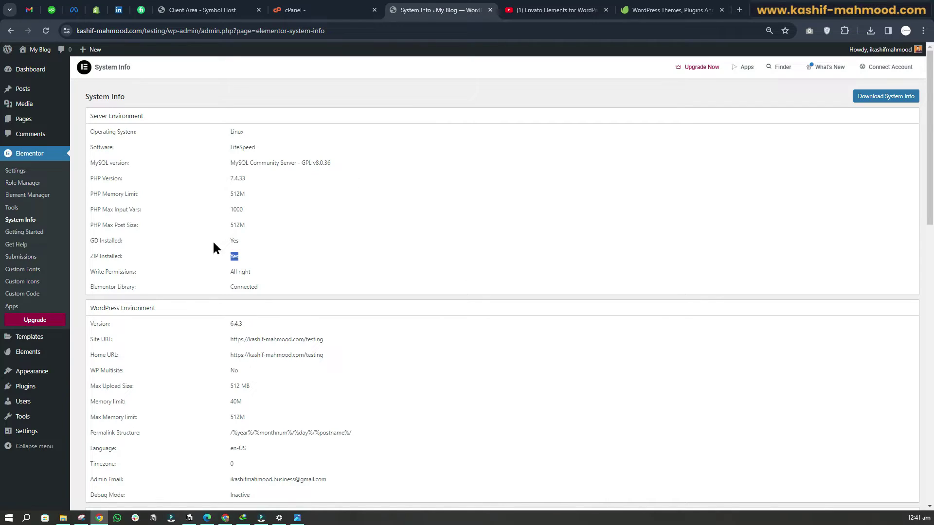
# Step: Highlight the ZIP Installed value Yes, then go to the Envato Elements YouTube playlist
pyautogui.doubleClick(234, 256)
pyautogui.click(554, 10)
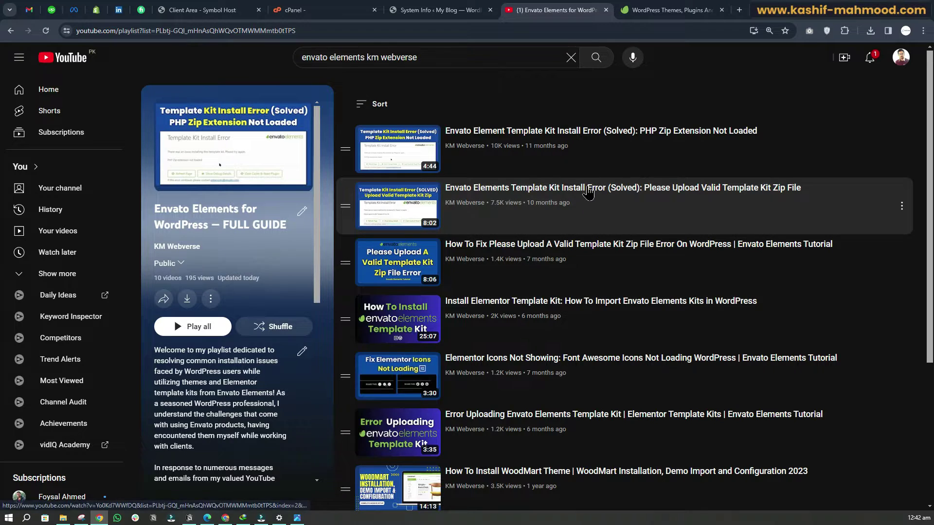
# Step: Switch to the Envato Elements WordPress Themes, Plugins and template kits page
pyautogui.click(657, 11)
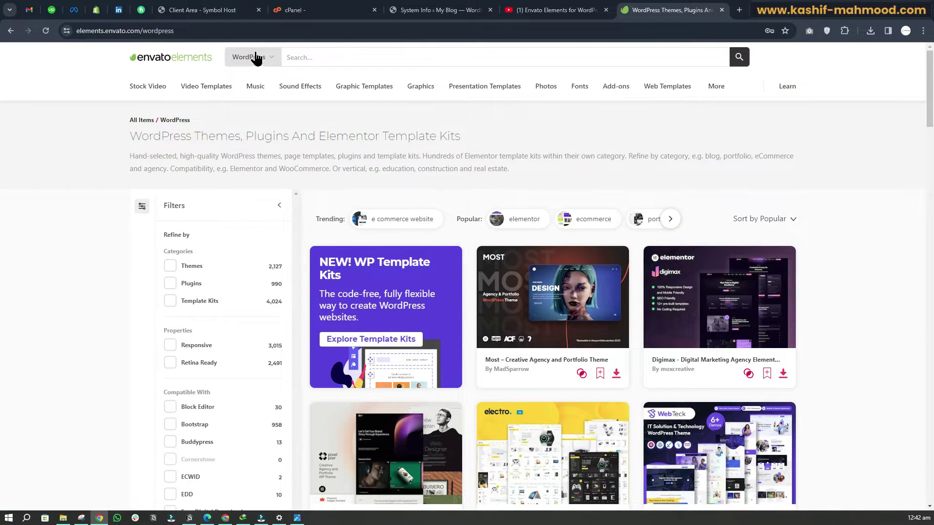
# Step: Open the Digimax item and highlight 'Elementor Template Kit' in its title
pyautogui.scroll(-1, 593, 364)
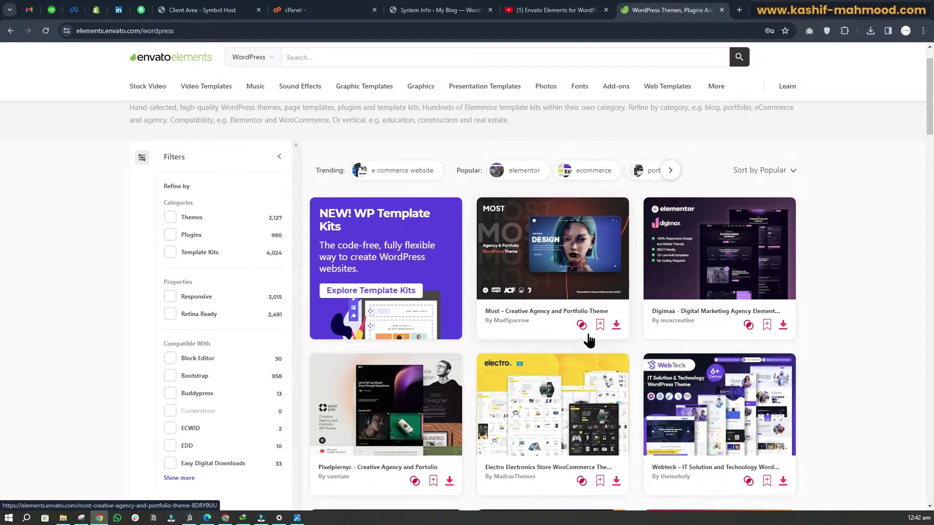
pyautogui.click(765, 313)
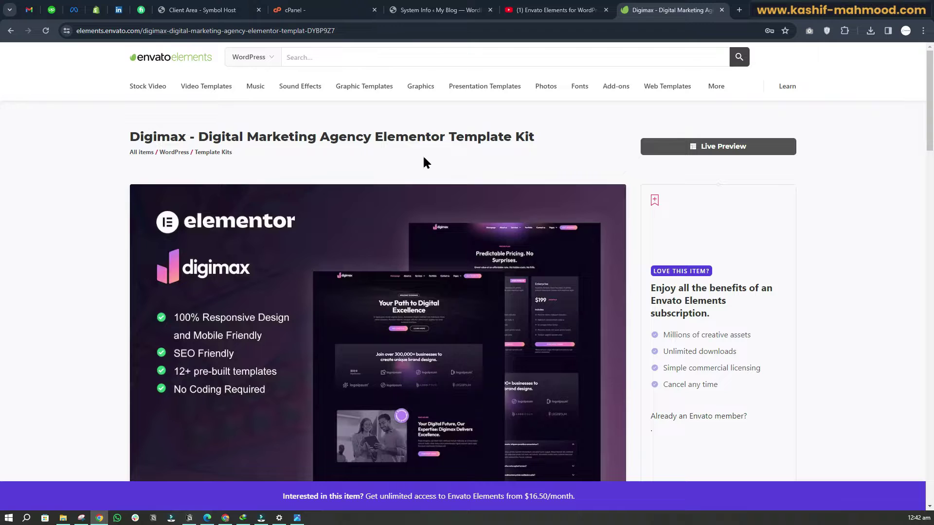
pyautogui.moveTo(383, 142); pyautogui.dragTo(540, 138)
pyautogui.click(542, 138)
pyautogui.click(11, 31)
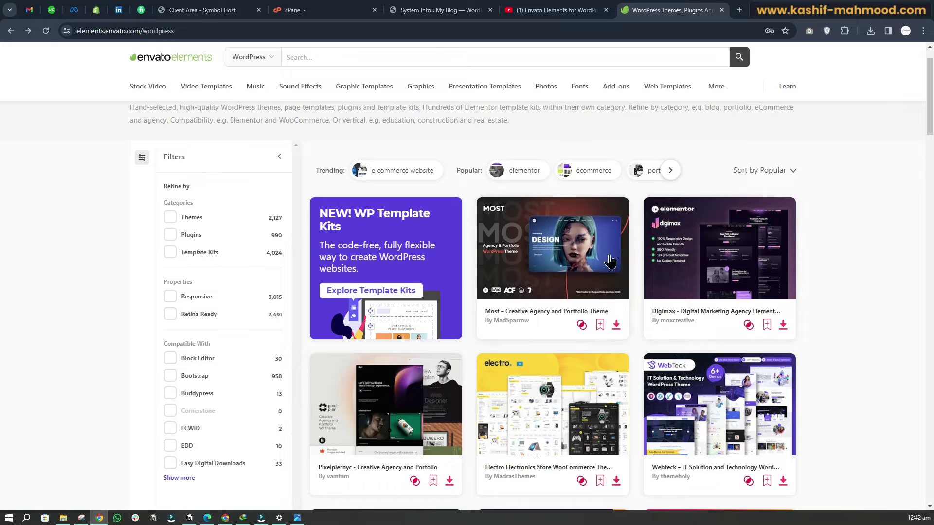
pyautogui.click(767, 311)
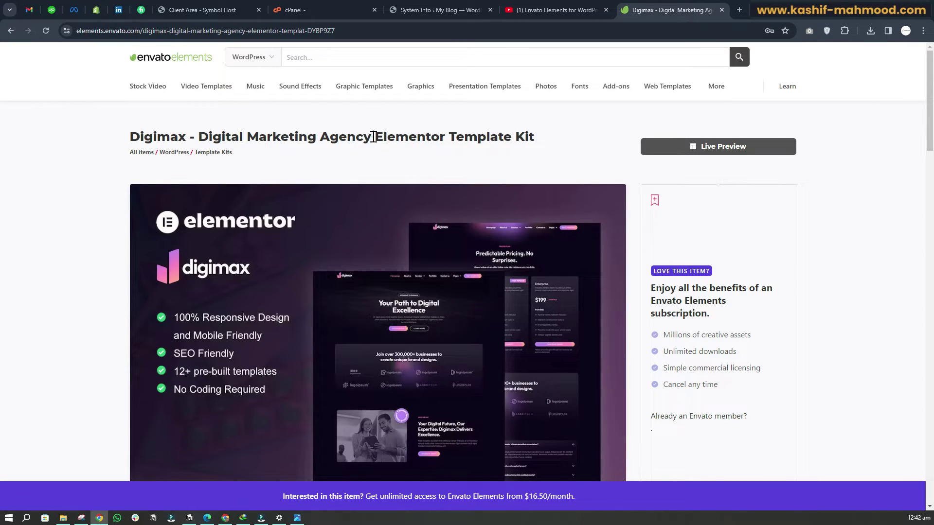
pyautogui.moveTo(373, 137); pyautogui.dragTo(545, 136)
pyautogui.click(544, 135)
# Step: Show WordPress's Elements > Installed Kits page, then return to the Digimax item
pyautogui.click(444, 12)
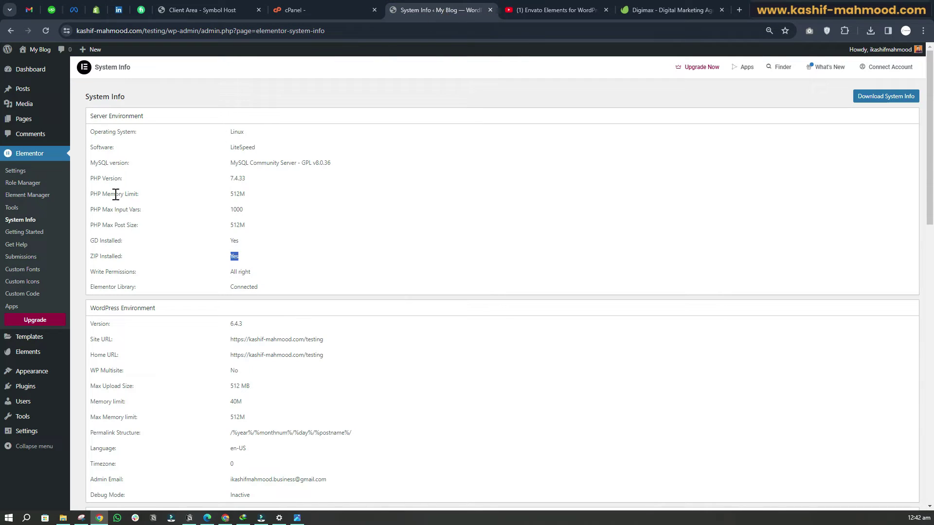
pyautogui.moveTo(20, 353)
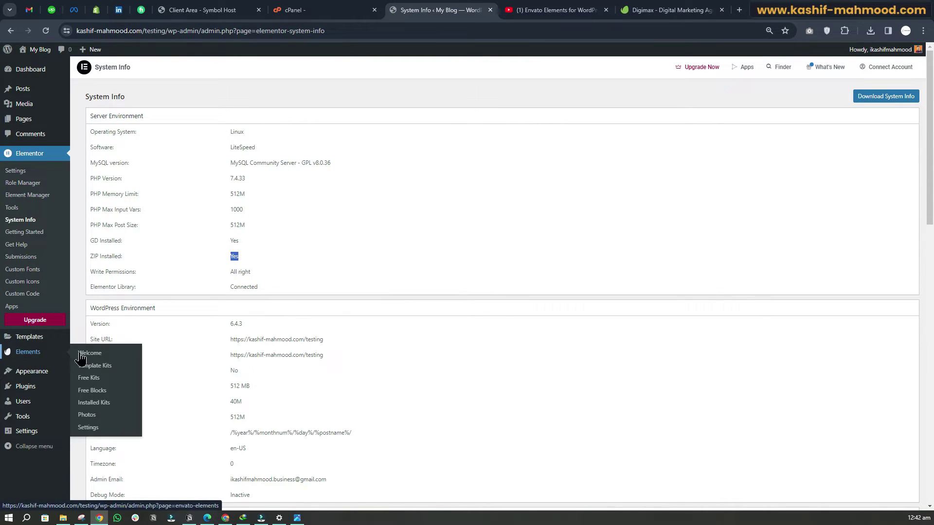
pyautogui.click(97, 402)
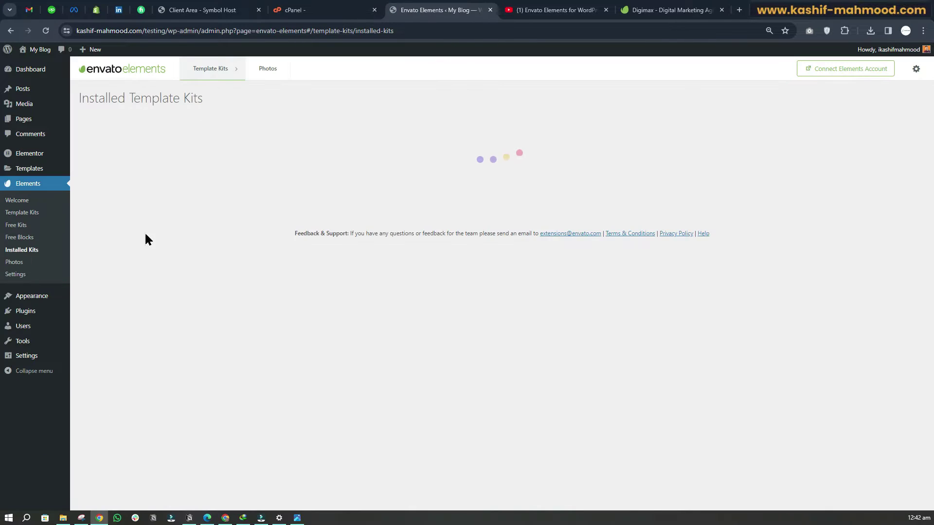
pyautogui.click(650, 13)
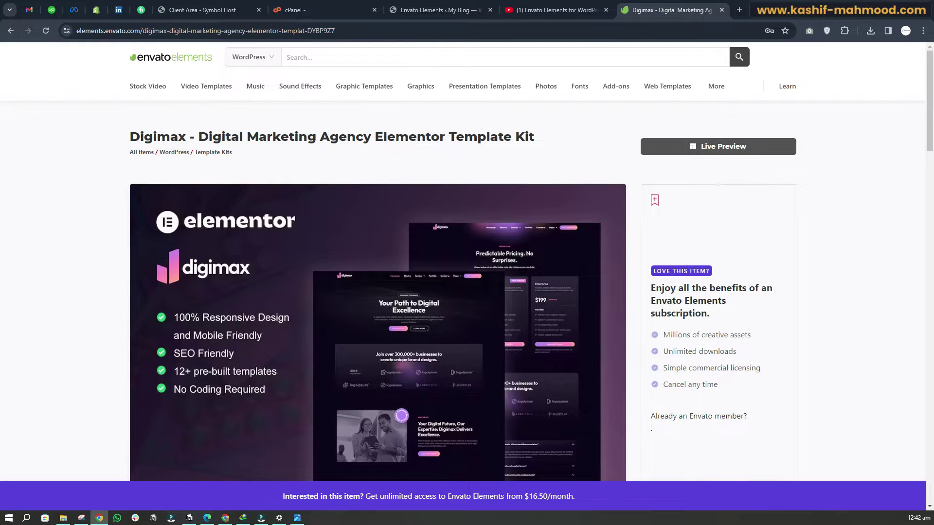
# Step: Open the Most – Creative Agency and Portfolio Theme item, highlight 'Theme', then return to WordPress
pyautogui.click(10, 30)
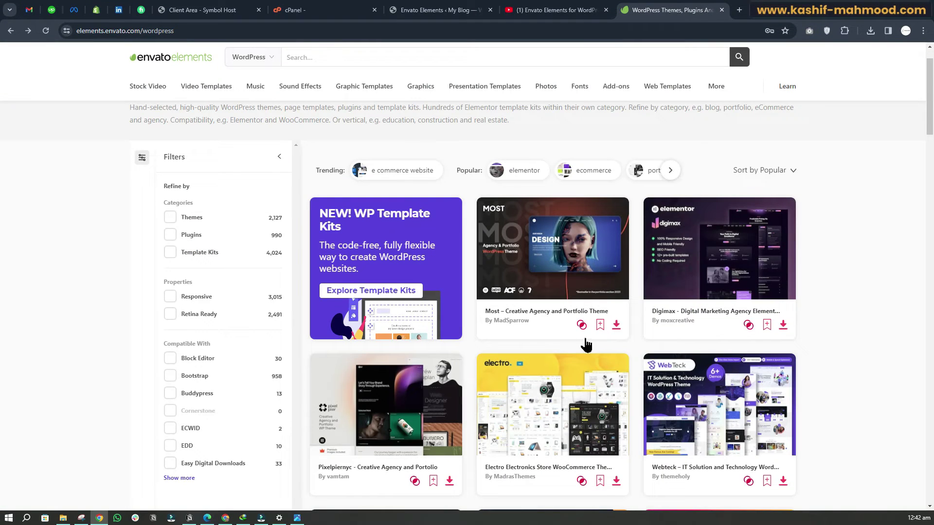
pyautogui.click(555, 315)
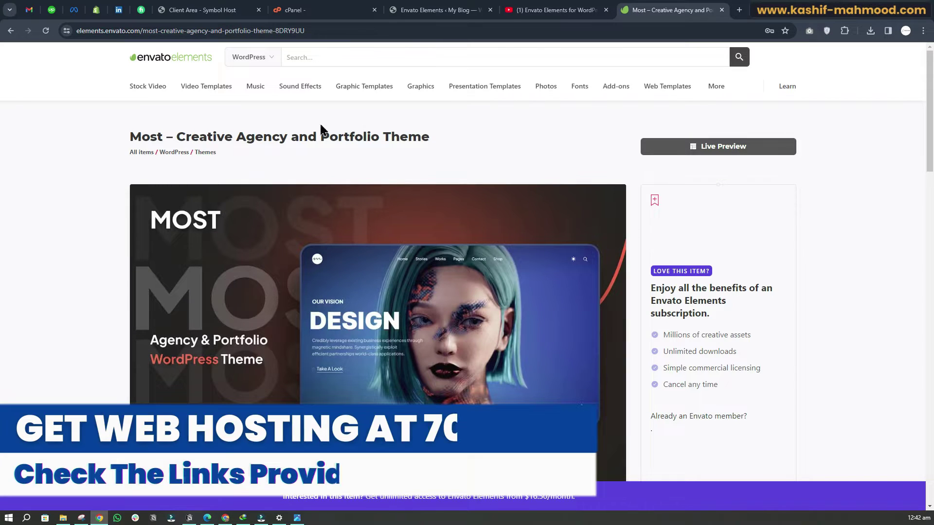
pyautogui.moveTo(382, 136); pyautogui.dragTo(457, 137)
pyautogui.click(455, 133)
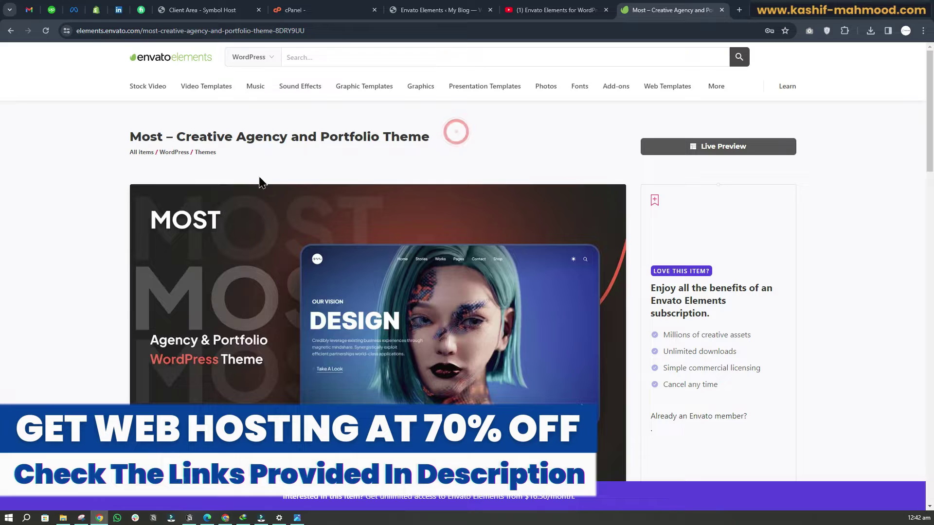
pyautogui.click(432, 11)
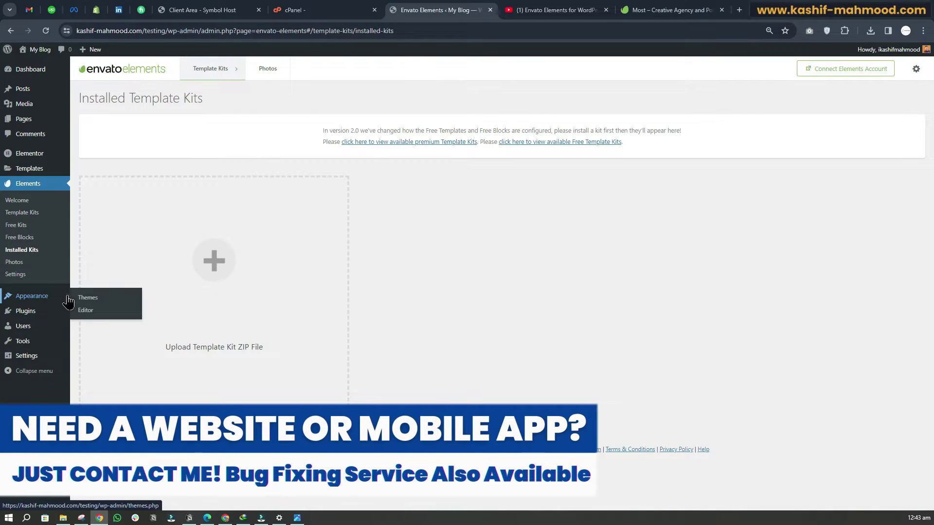
# Step: Visit Appearance > Themes and Add Themes, then Installed Kits, before showing the Most theme again
pyautogui.click(79, 297)
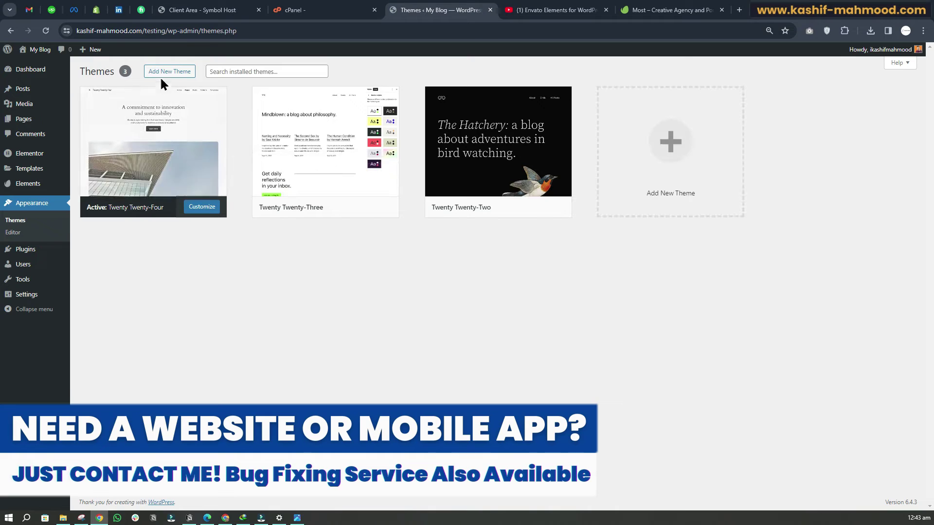
pyautogui.click(162, 72)
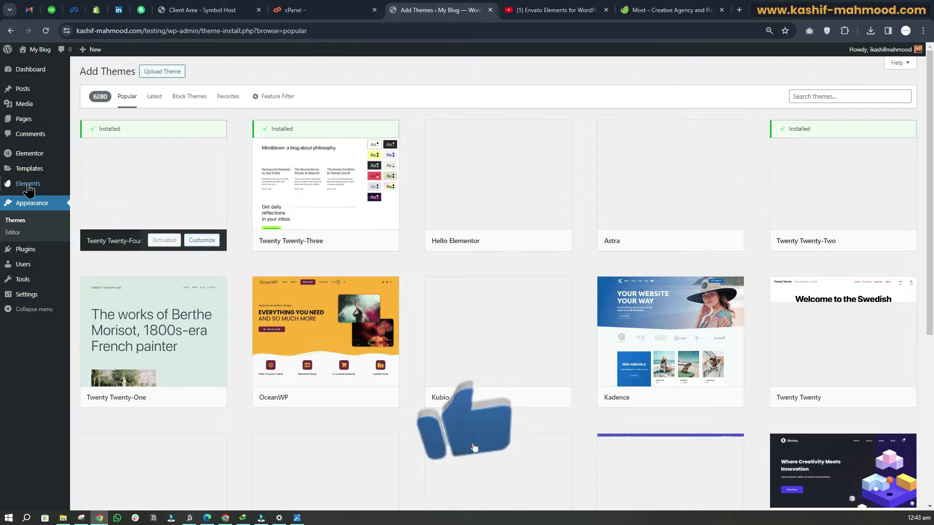
pyautogui.moveTo(28, 190)
pyautogui.click(88, 229)
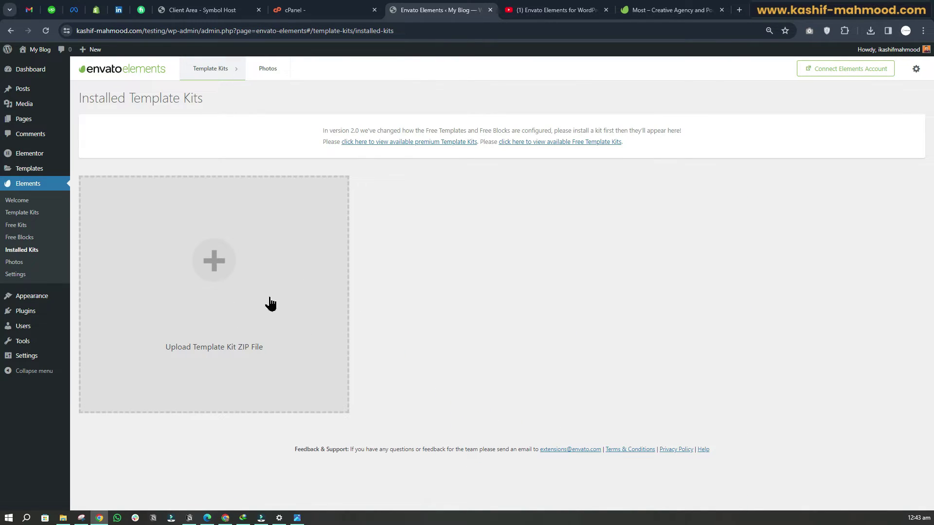
pyautogui.click(654, 9)
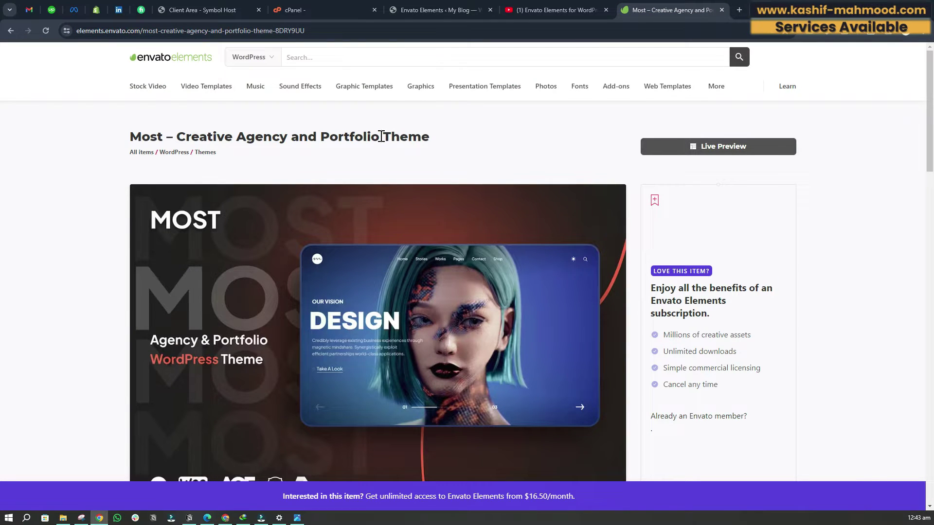
# Step: Highlight 'Theme' in the Most item title, then switch to the YouTube playlist
pyautogui.moveTo(381, 136); pyautogui.dragTo(448, 156)
pyautogui.click(456, 139)
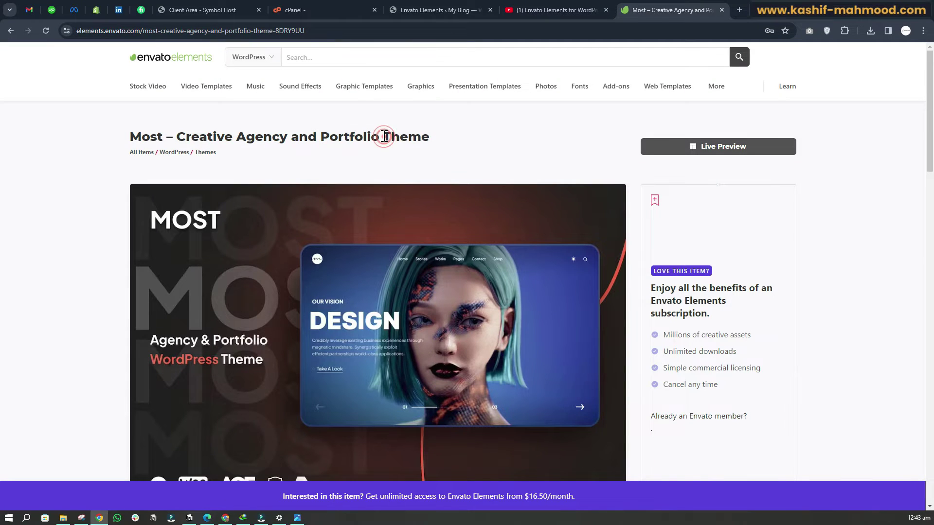
pyautogui.click(536, 11)
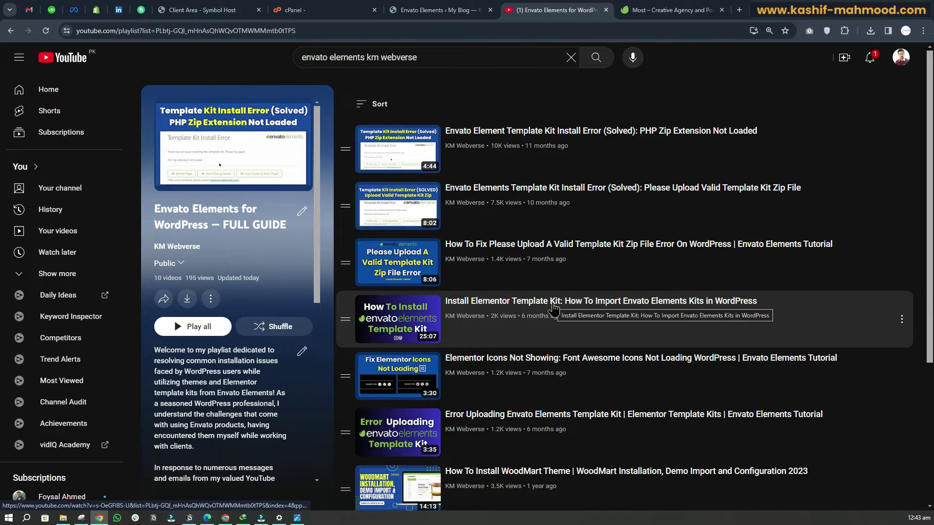
pyautogui.scroll(-1, 555, 308)
pyautogui.scroll(-3, 553, 308)
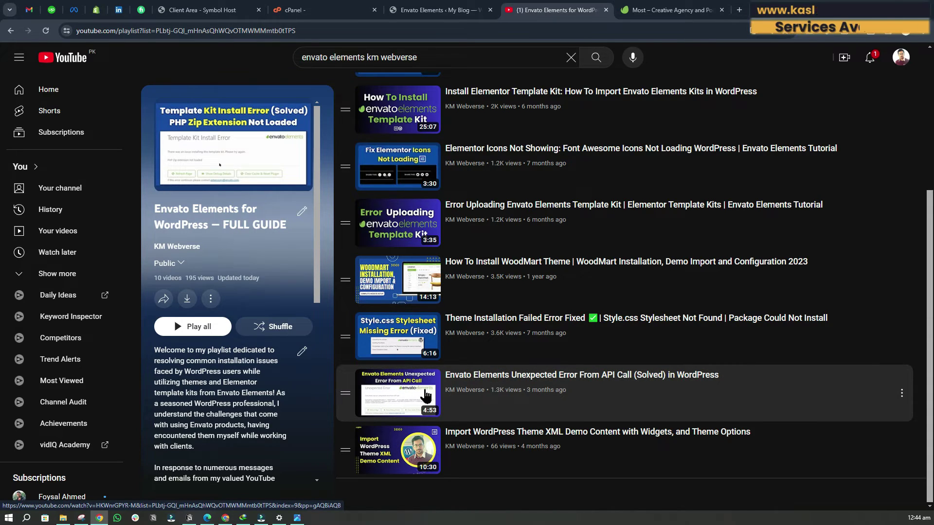
pyautogui.scroll(5, 425, 395)
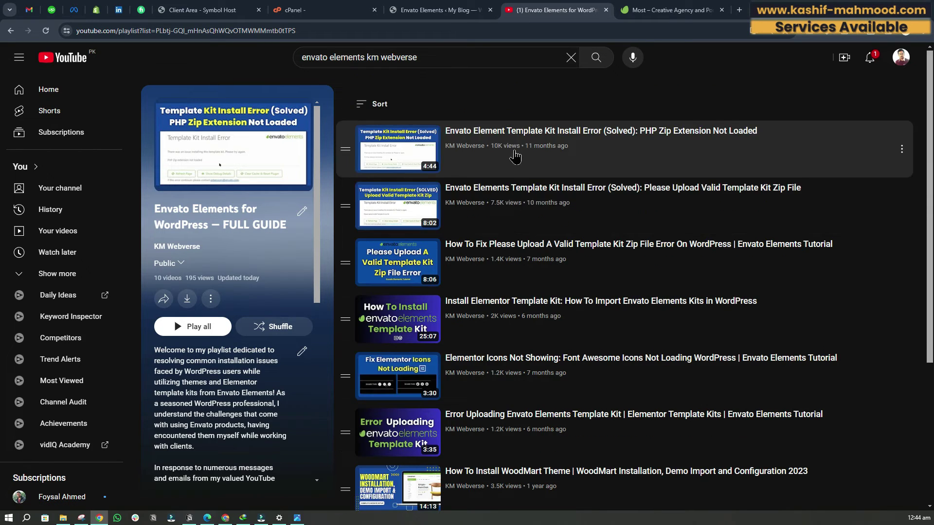
pyautogui.click(303, 59)
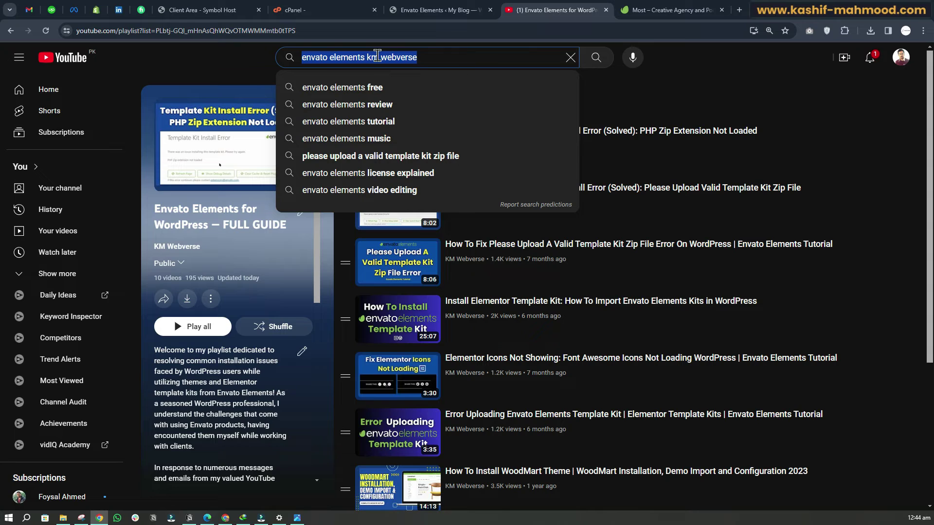
pyautogui.click(596, 58)
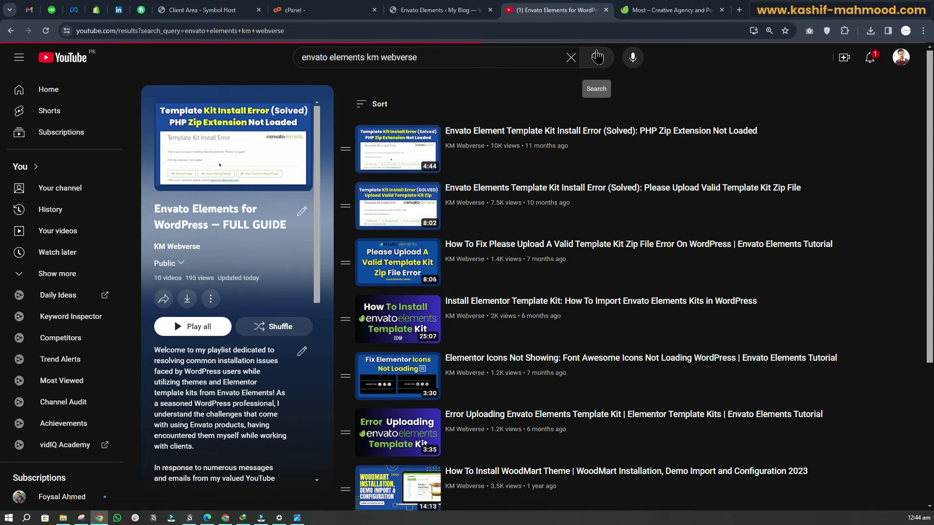
pyautogui.click(448, 313)
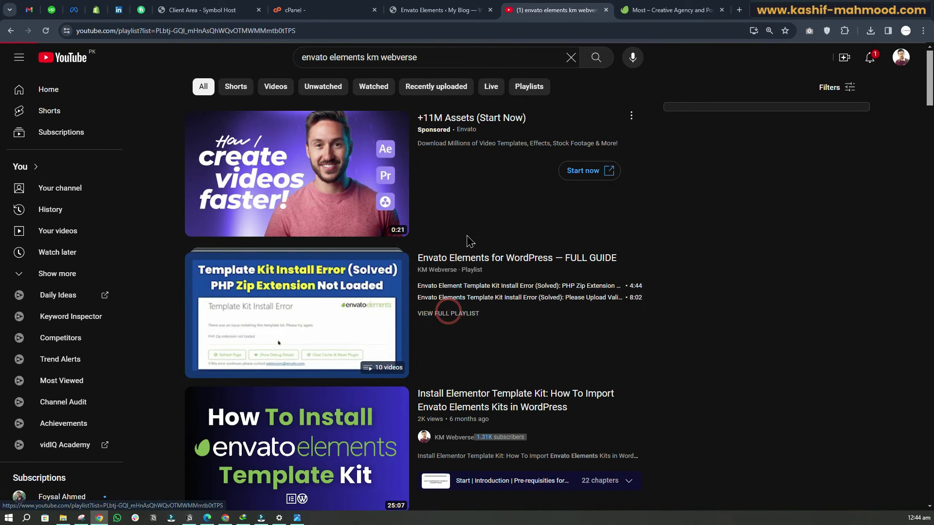